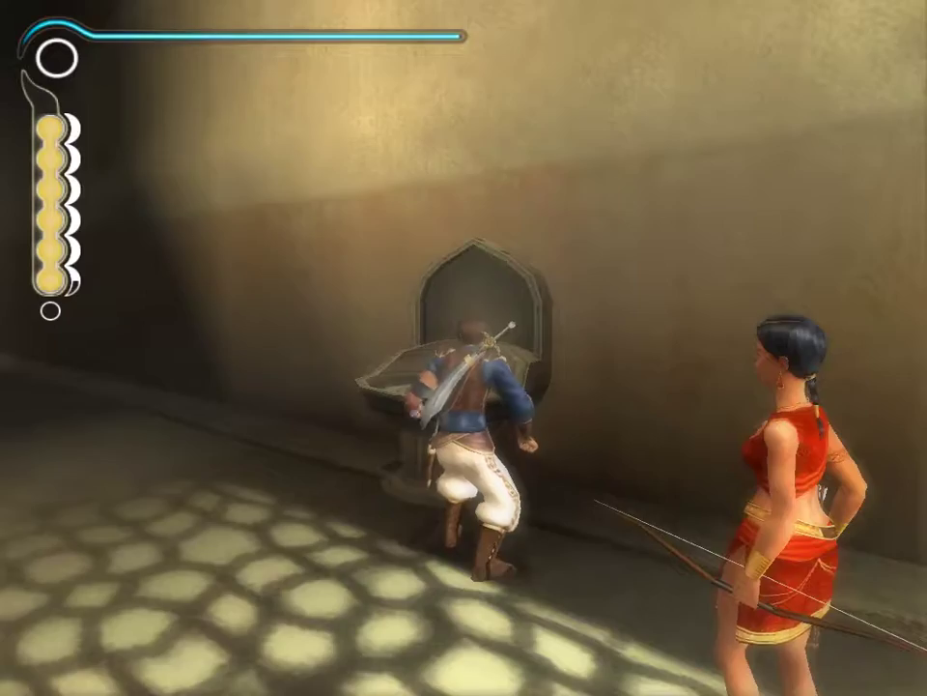
key("w")
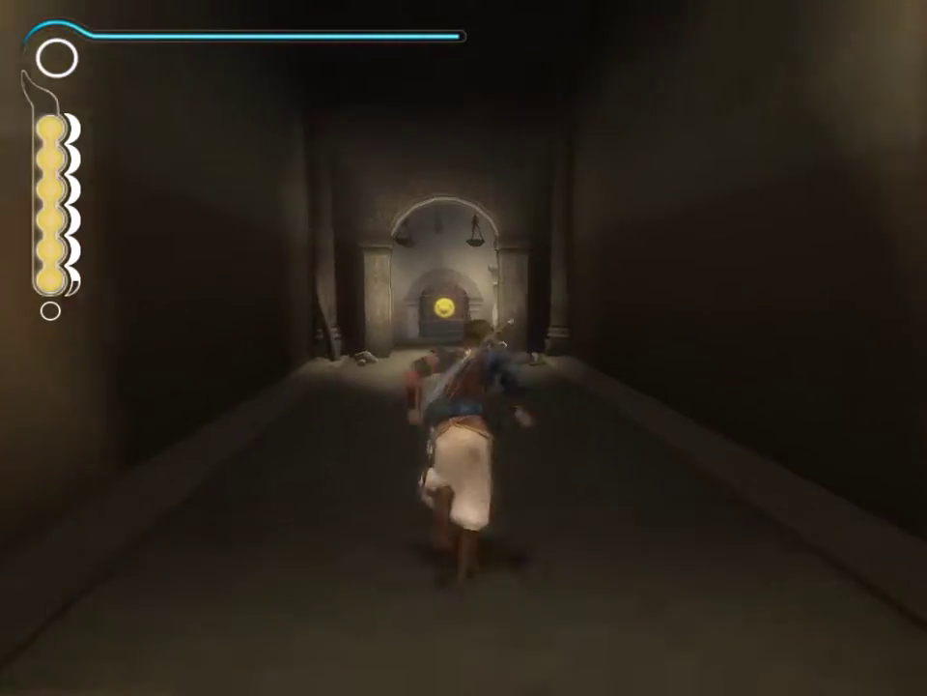
key("w")
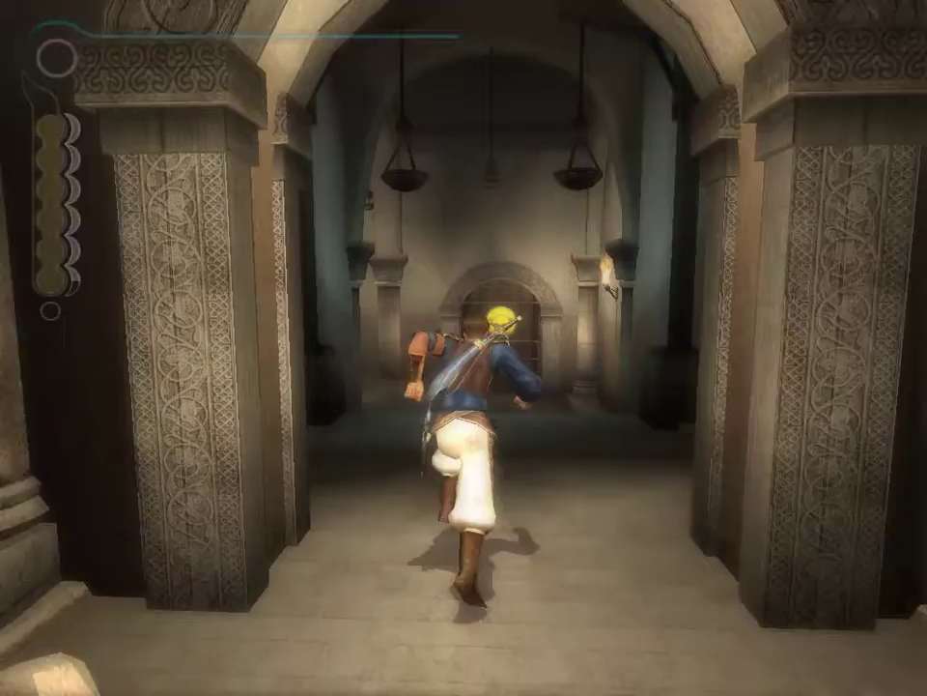
key("w")
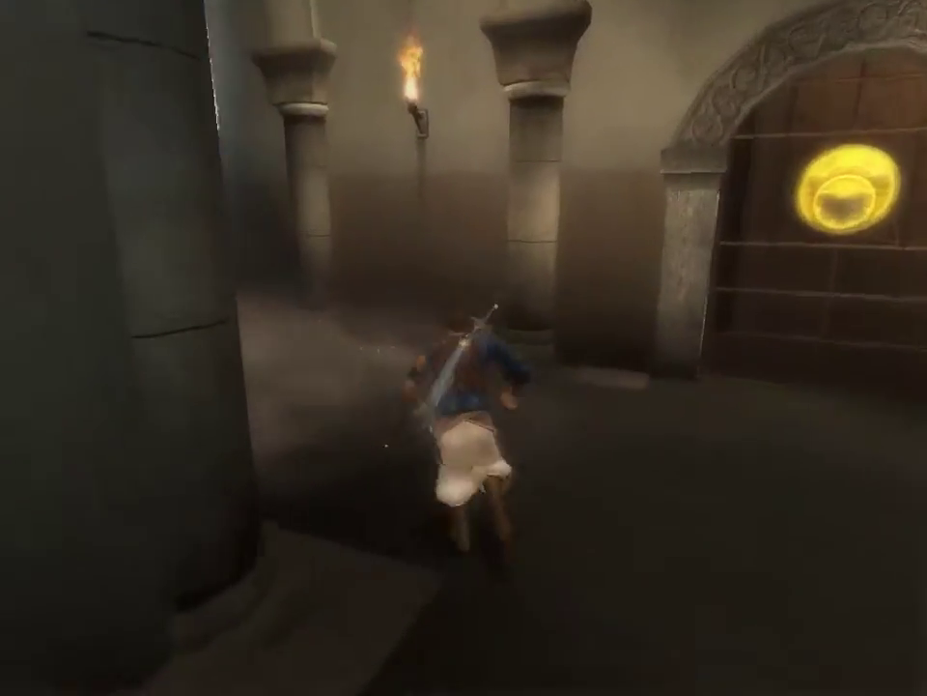
key("w")
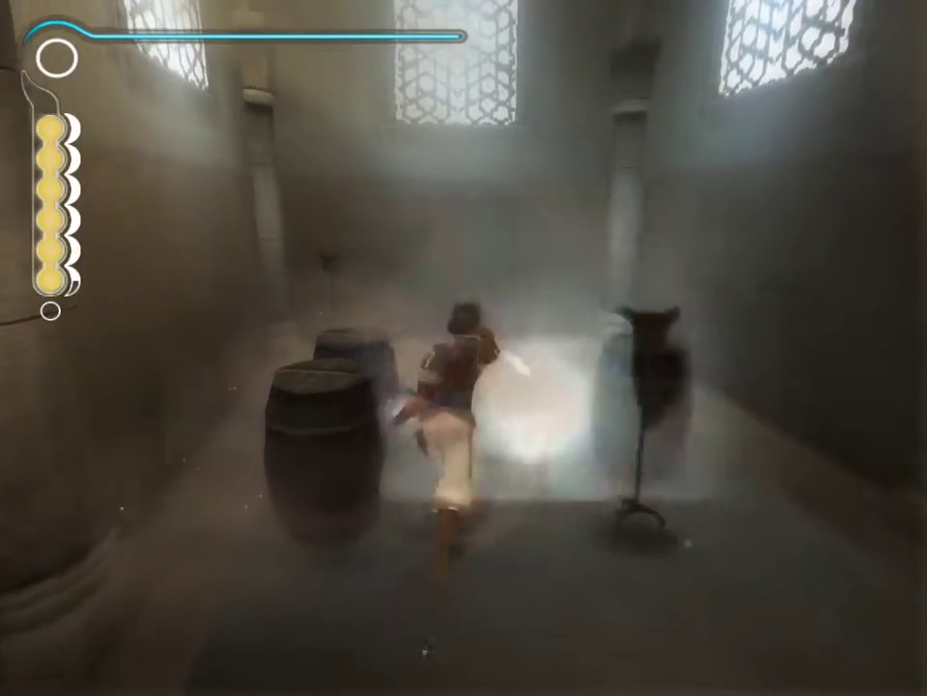
left_click(464, 347)
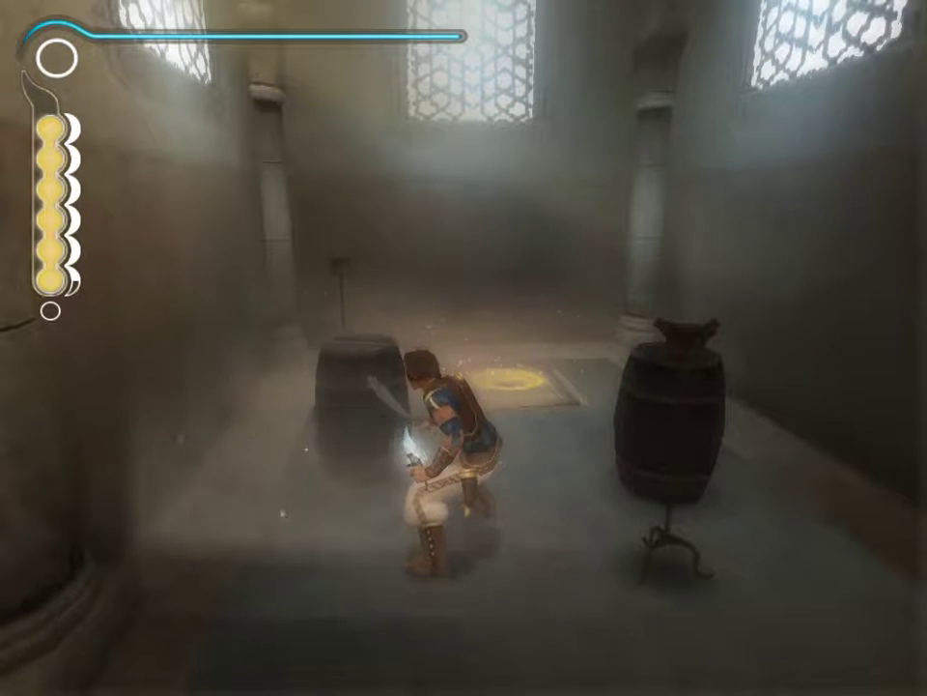